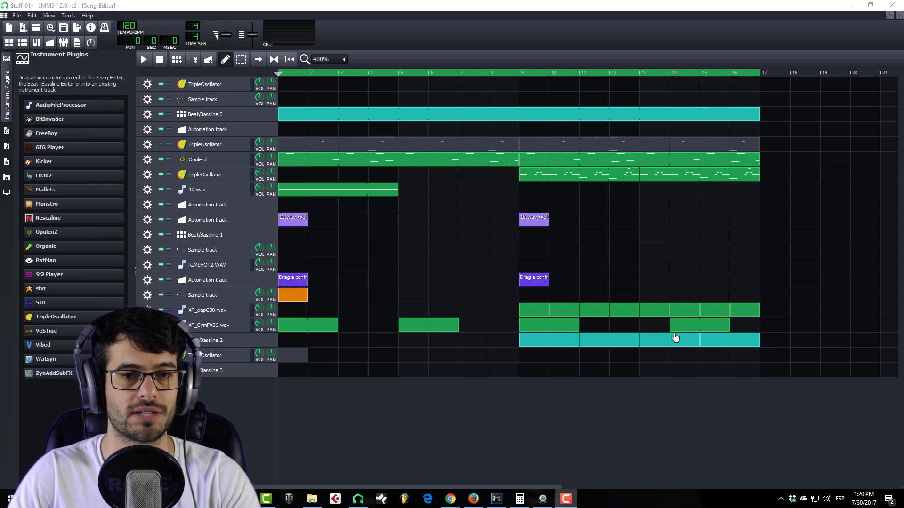
Add a VeSTige instrument track to the song and load the Serum_x64.dll VST plugin into it.
left_click(6, 63)
left_click(5, 61)
left_click_drag(49, 343, 205, 396)
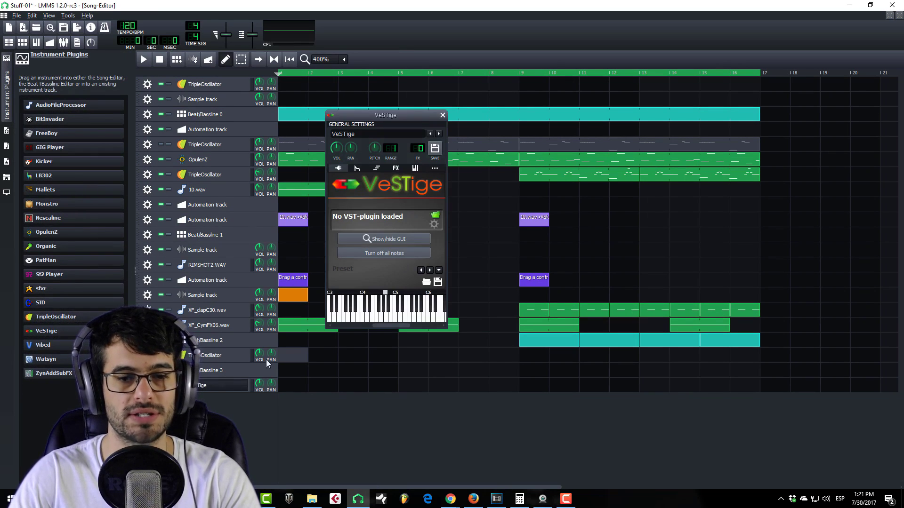
left_click(435, 217)
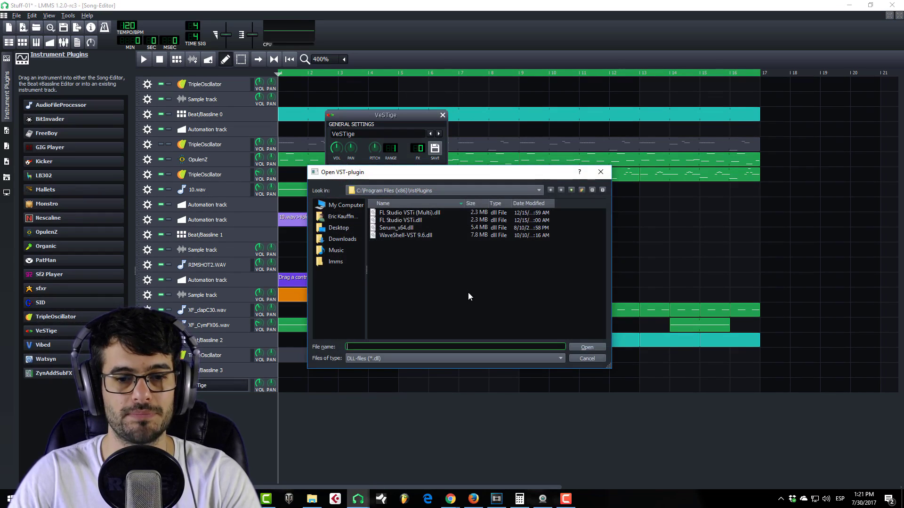
left_click(410, 228)
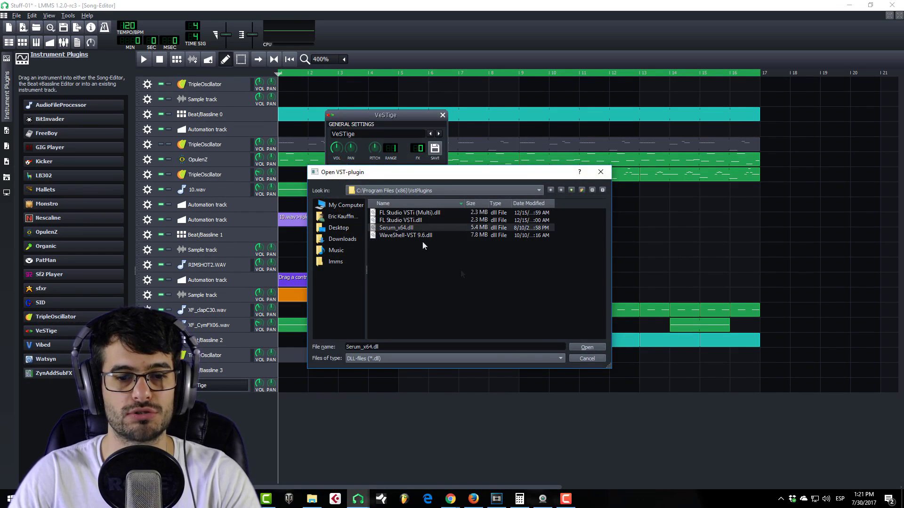
left_click(585, 358)
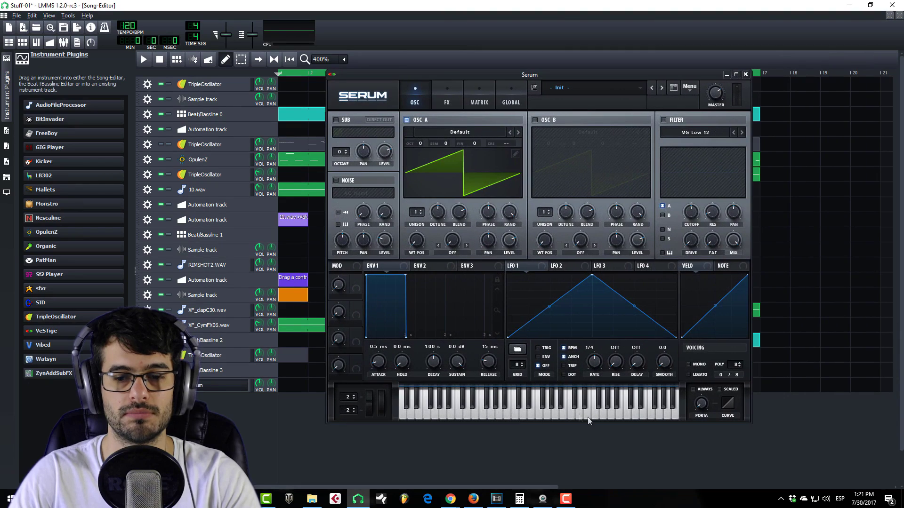
Sound a note on Serum's keyboard and close the Serum and VeSTige windows.
left_click(570, 411)
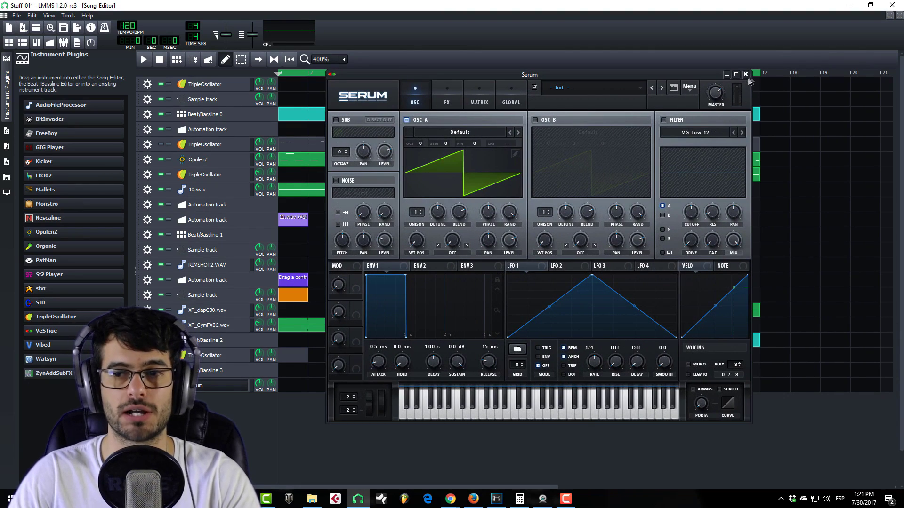
left_click(745, 74)
left_click(444, 113)
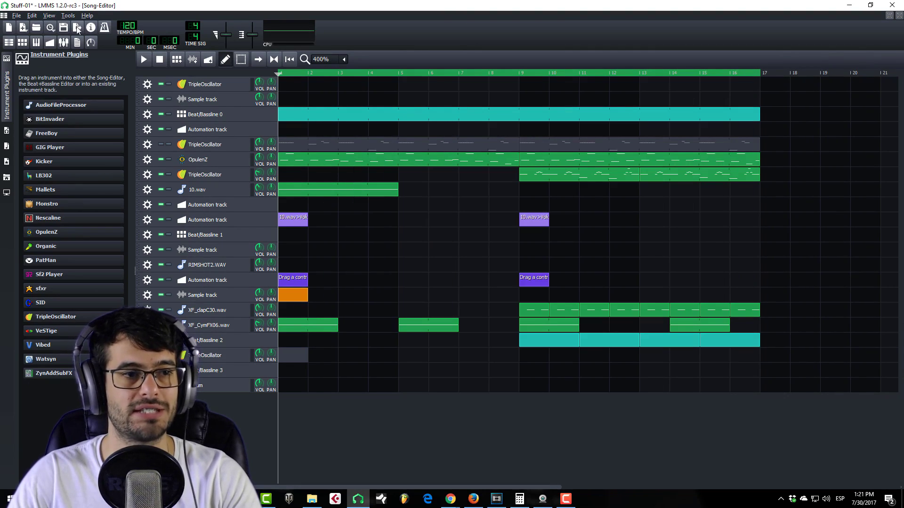
Review the VST plugin directory in the program's directory settings, and accept the settings and the restart notice.
left_click(28, 16)
left_click(40, 53)
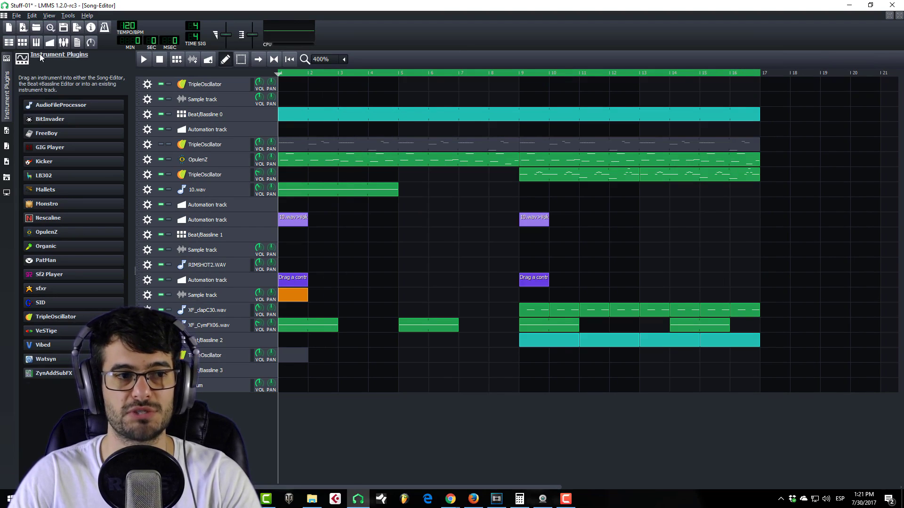
left_click(364, 172)
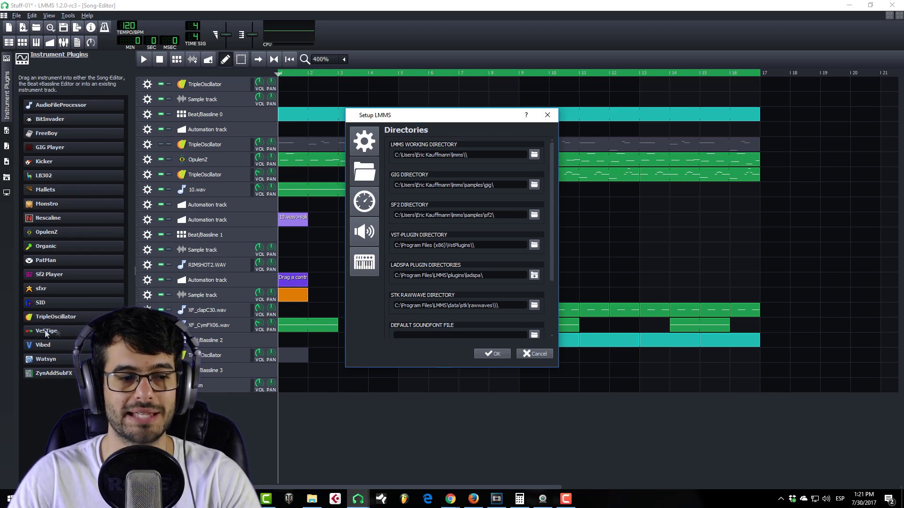
left_click(497, 354)
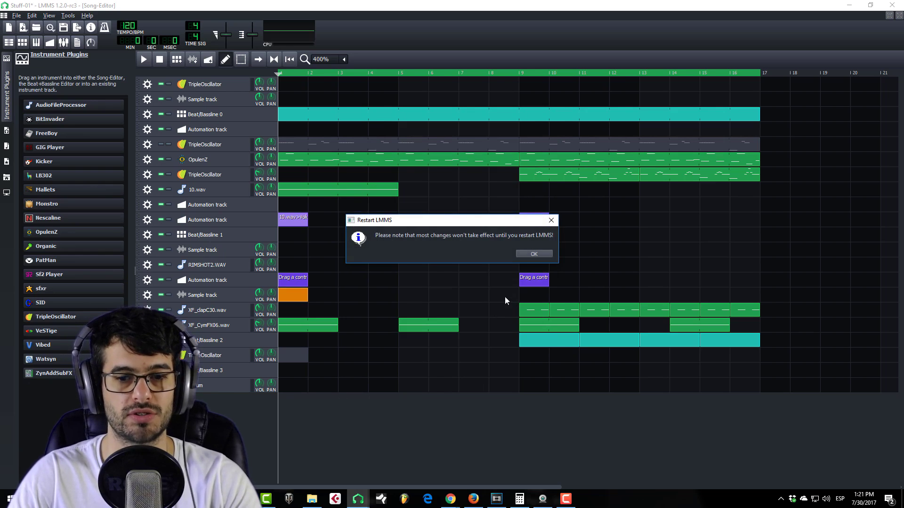
left_click(534, 254)
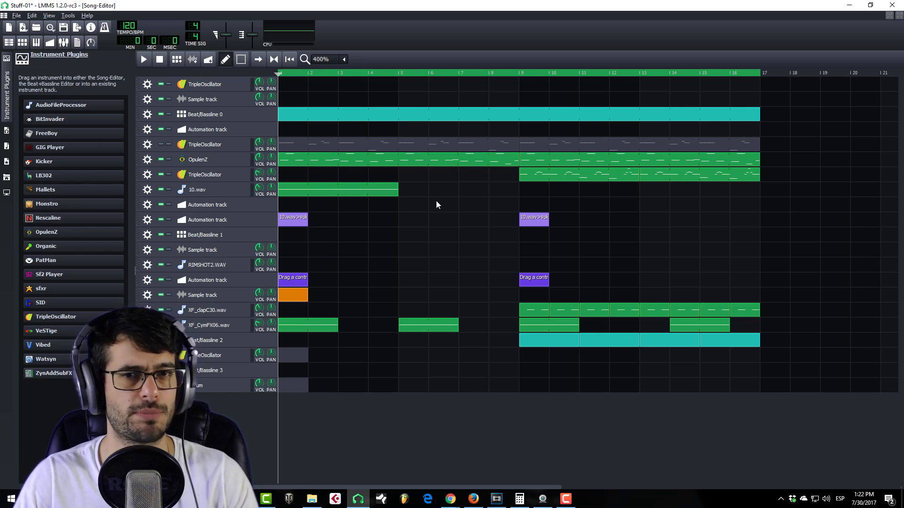
Undo the addition of the Serum track and add a new automation track to the song.
key("ctrl+z")
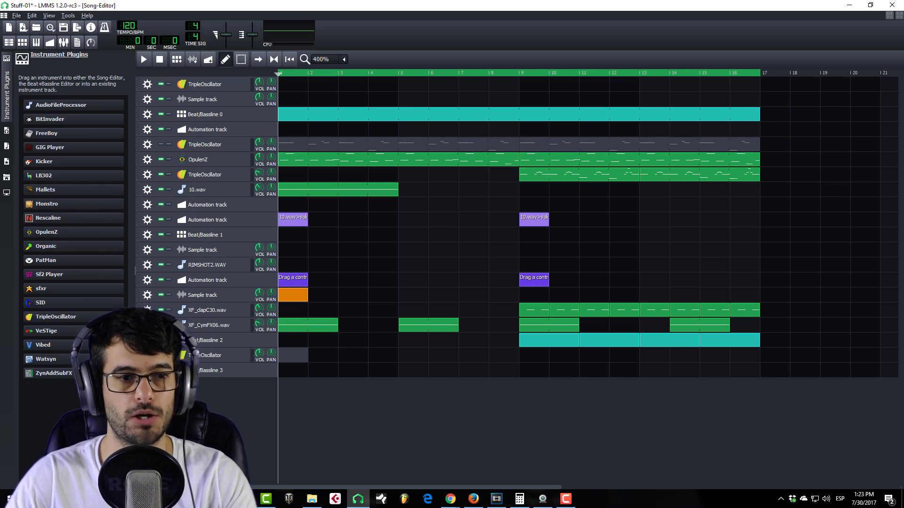
left_click(208, 59)
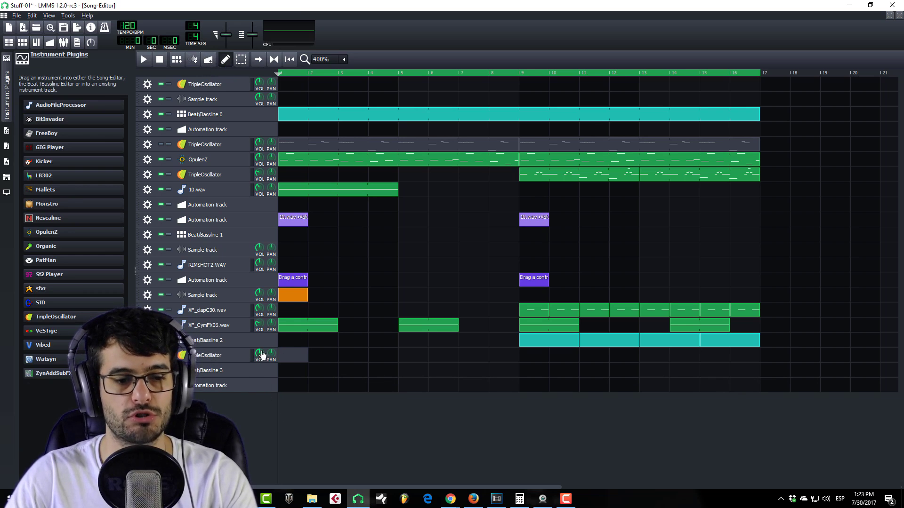
Check the lowest TripleOscillator track's instrument settings and link its volume to the new automation track at bar 1.
left_click(212, 355)
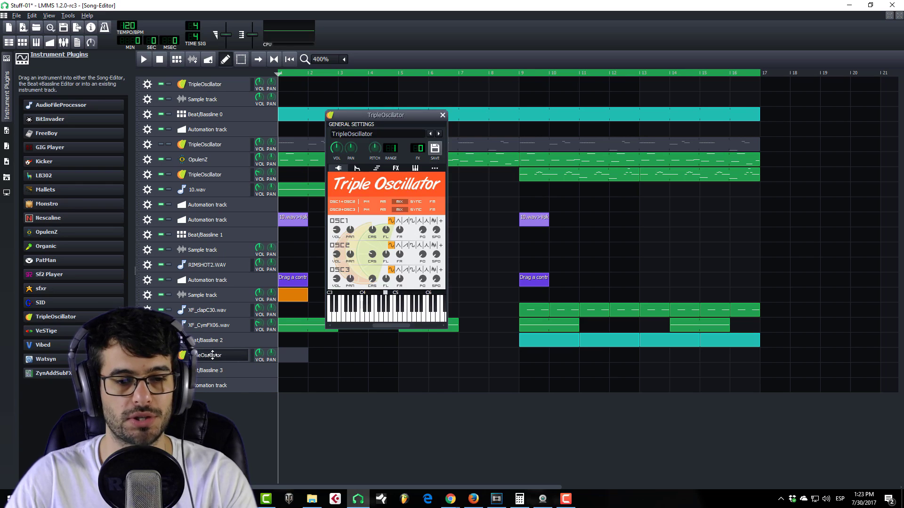
left_click(443, 114)
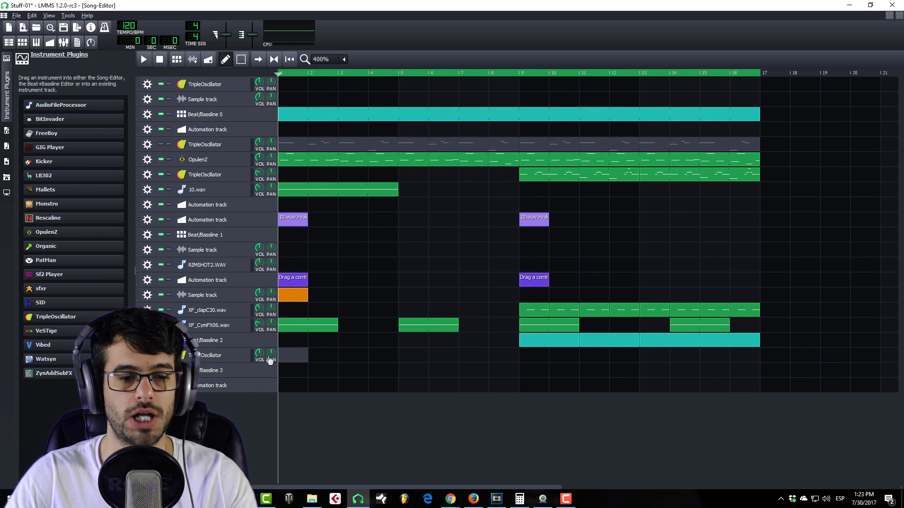
left_click_drag(262, 359, 258, 385)
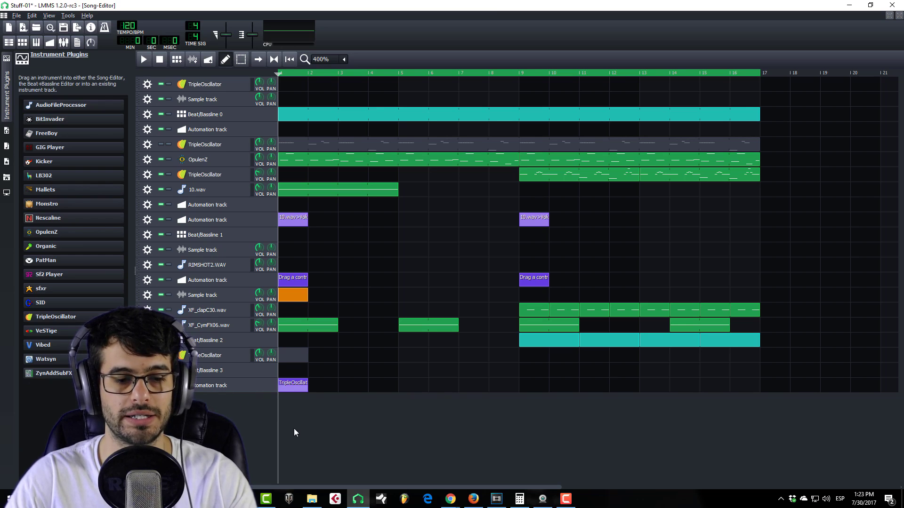
Open the TripleOscillator volume automation for editing and add points at 0 on bar 2 and about 100 on bar 3.
double_click(293, 386)
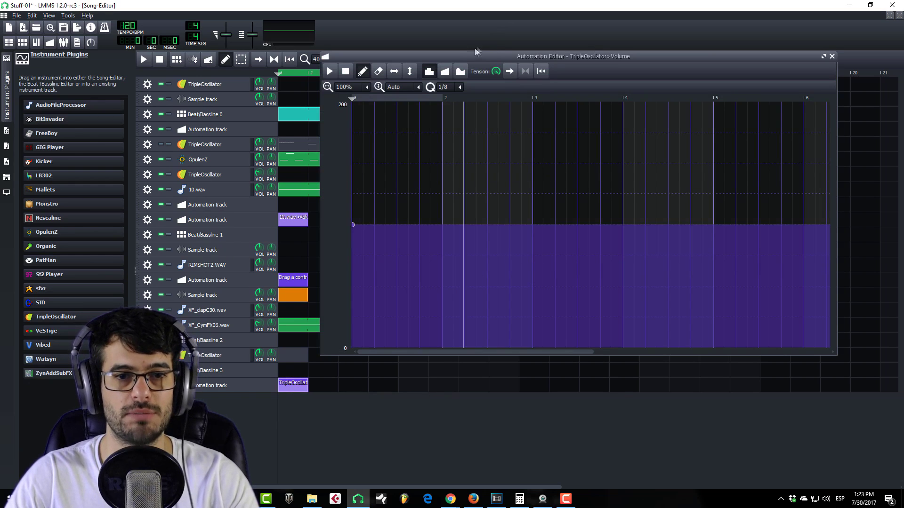
left_click_drag(457, 56, 323, 67)
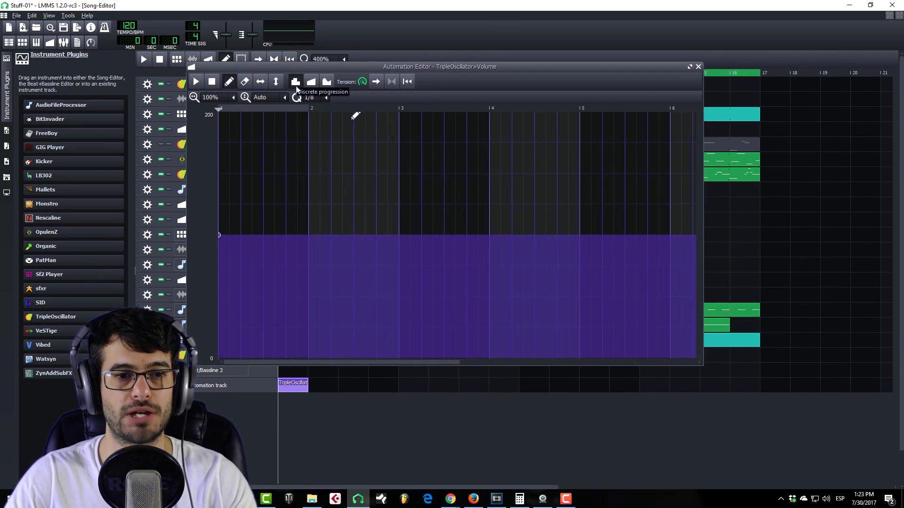
left_click(307, 235)
left_click_drag(355, 278, 398, 233)
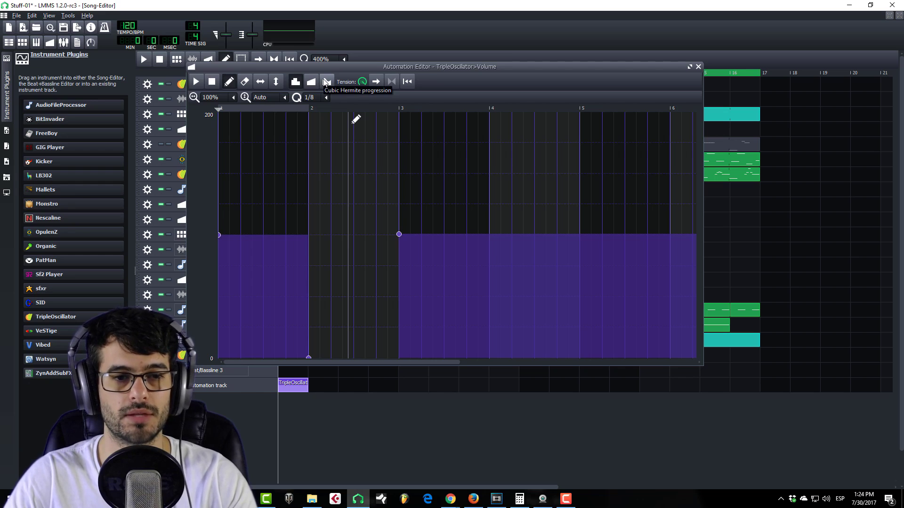
Switch the volume curve to linear progression and make it rise from 0 at bar 1 to about 100 at bar 2.
left_click(311, 81)
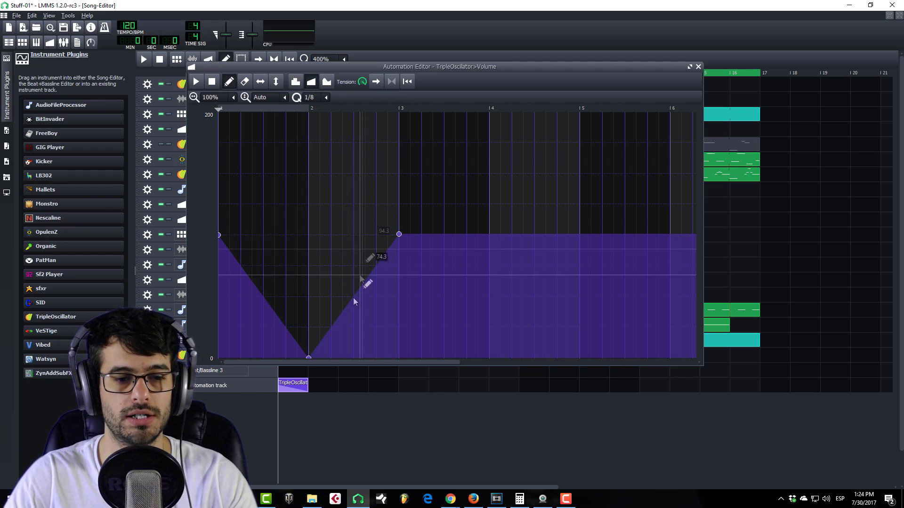
left_click_drag(308, 357, 309, 235)
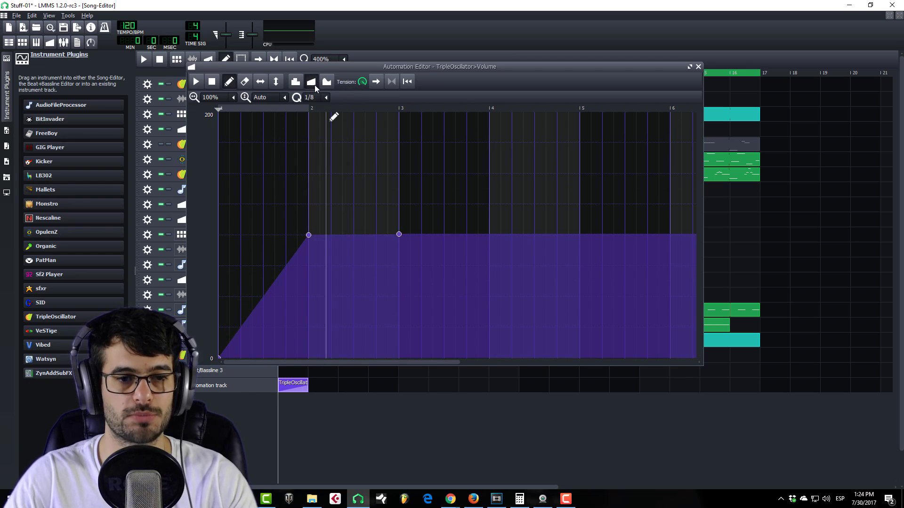
Apply Cubic Hermite progression and reshape the curve with points near 75 at bar 2, 130 at bar 4 and 152 just before bar 5.
left_click(327, 82)
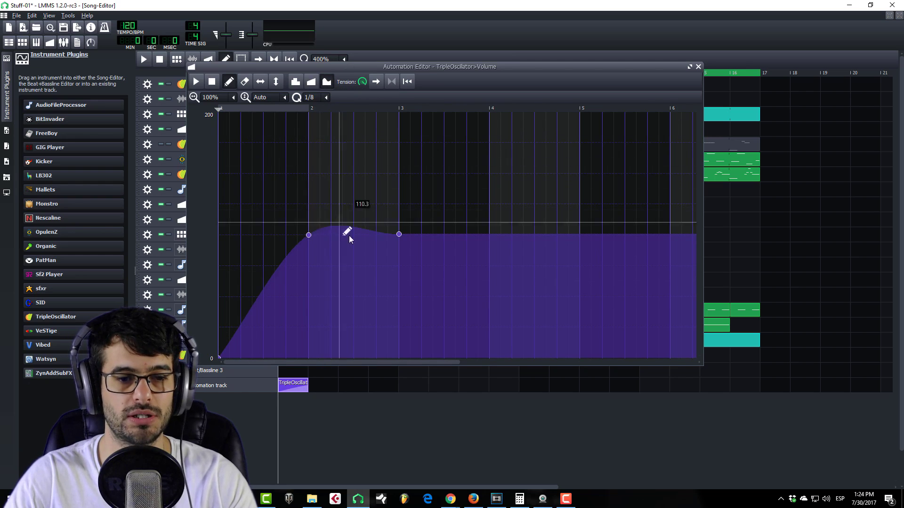
left_click_drag(309, 236, 264, 173)
left_click_drag(398, 235, 569, 171)
left_click_drag(263, 172, 319, 267)
mouse_move(500, 198)
left_mouse_down()
mouse_move(504, 205)
mouse_move(489, 199)
left_mouse_up()
mouse_move(362, 83)
left_click_drag(363, 82, 362, 89)
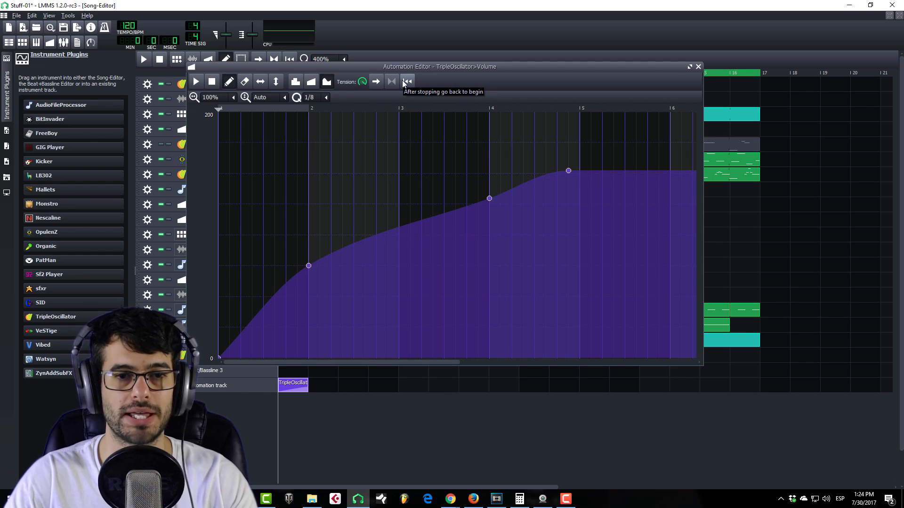
Flip the volume automation curve vertically and back, and flip it horizontally and back.
left_click_drag(380, 68, 418, 222)
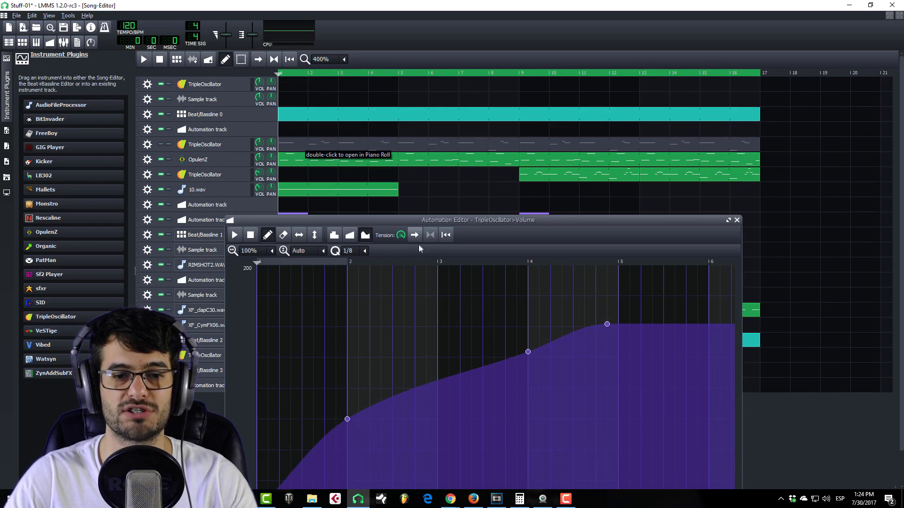
left_click_drag(408, 221, 416, 123)
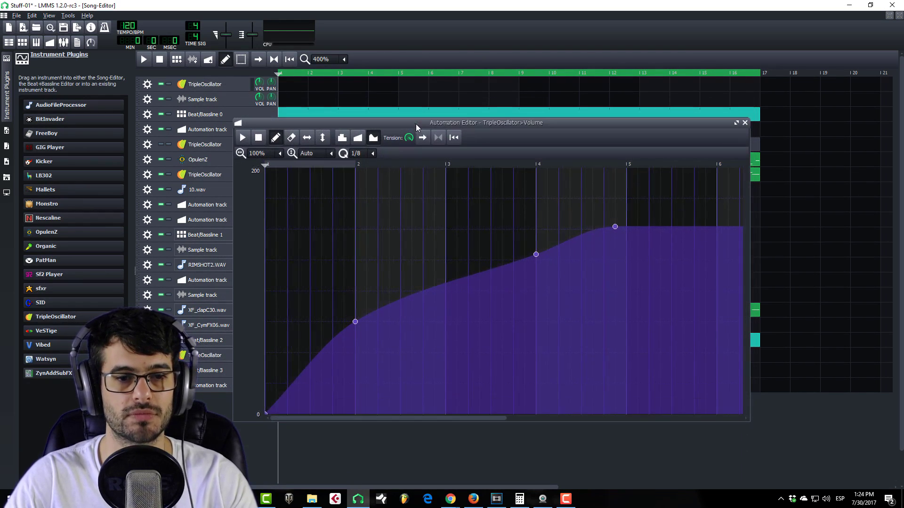
left_click(323, 141)
left_click(322, 140)
left_click(312, 137)
left_click(312, 138)
Erase the bar 2 volume point, redraw it at about 69, and add a point near 59 between bars 1 and 2.
left_click(290, 138)
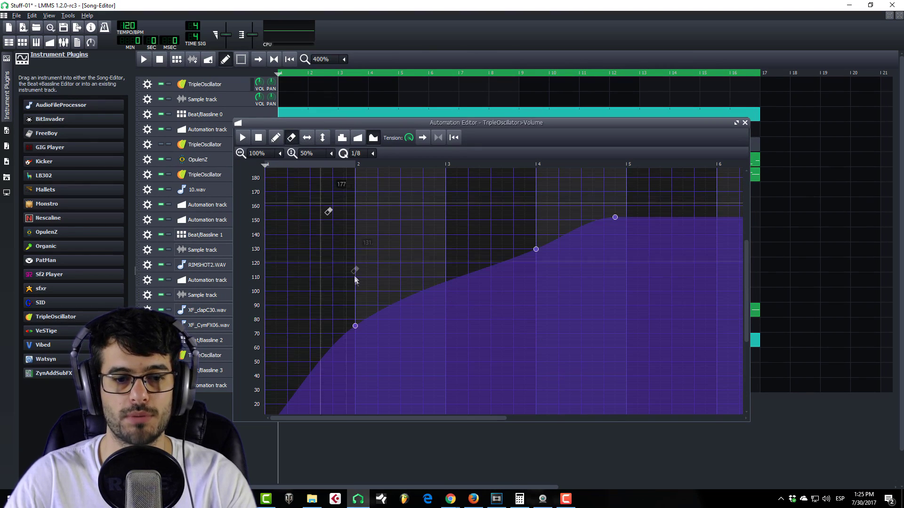
left_click(276, 138)
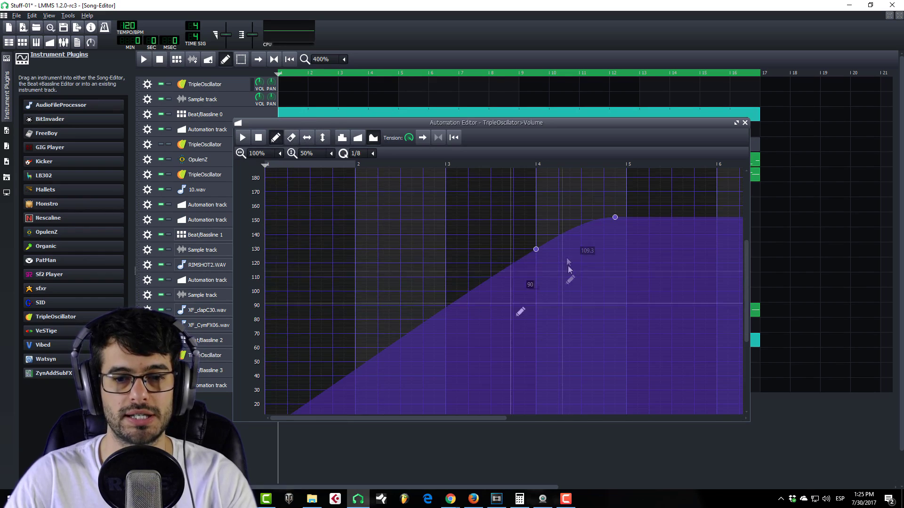
left_click(355, 335)
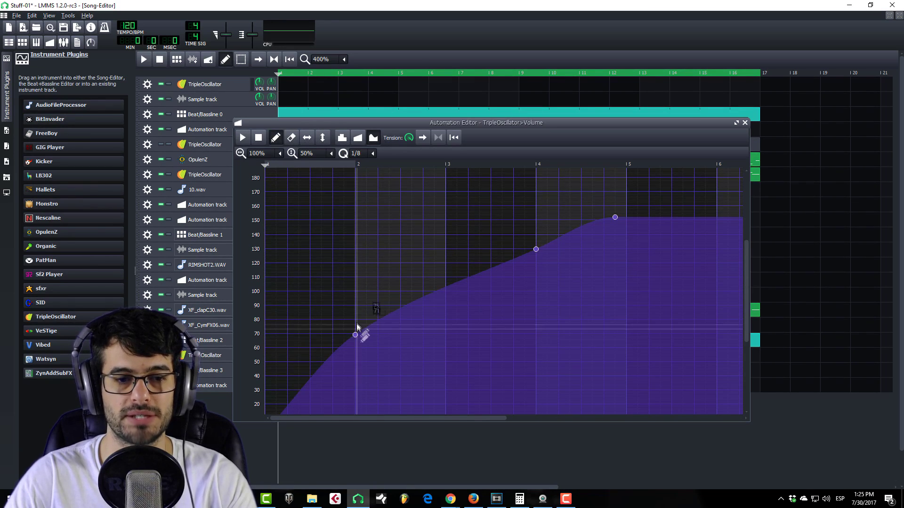
left_click_drag(299, 295, 298, 348)
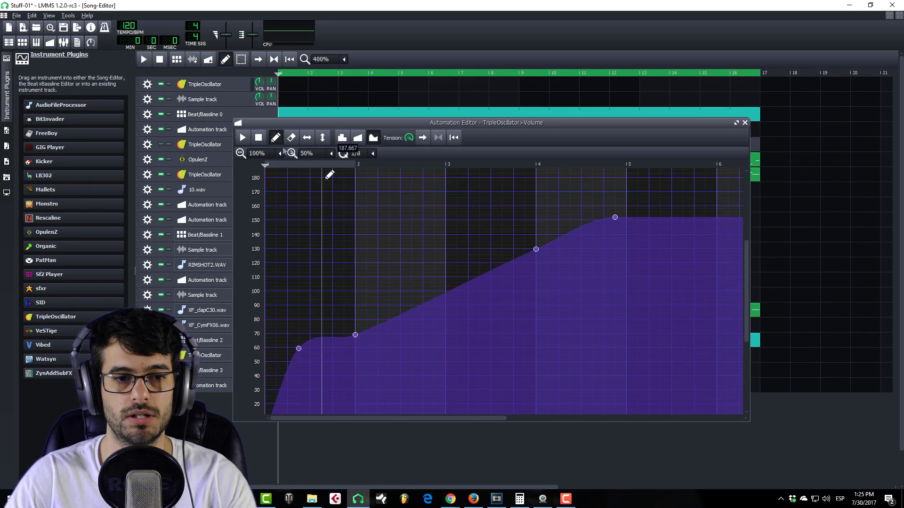
Play back the song briefly with the volume automation and stop it.
left_click(243, 138)
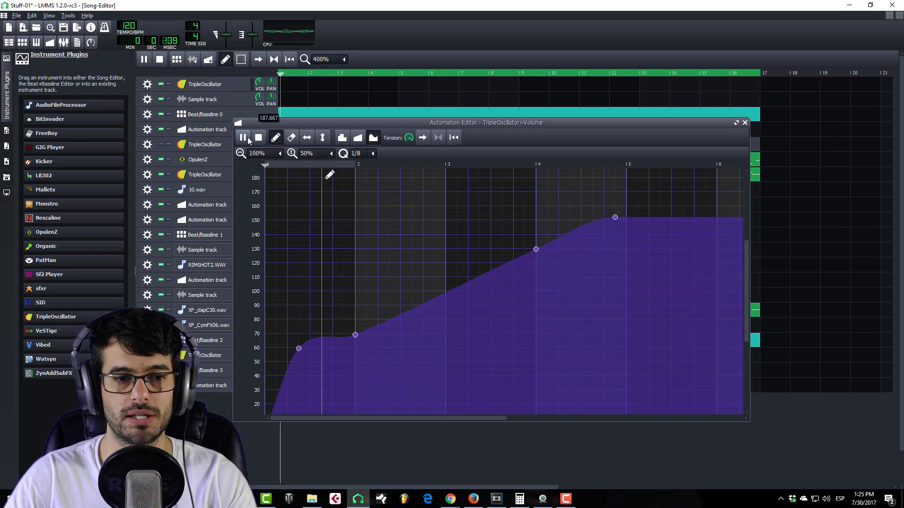
left_click(259, 138)
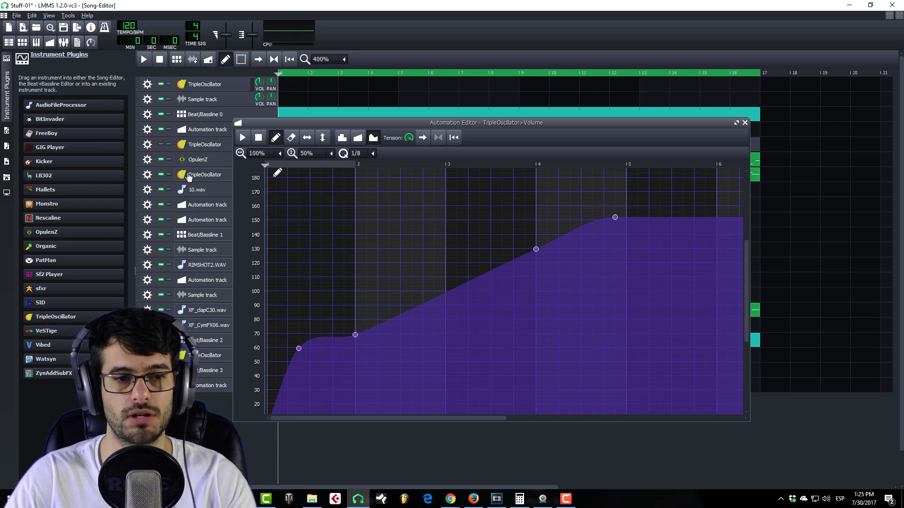
Try 50% horizontal zoom in the automation editor, restore it to 100%, and set vertical zoom to 100% and quantization to 1/4.
left_click(279, 154)
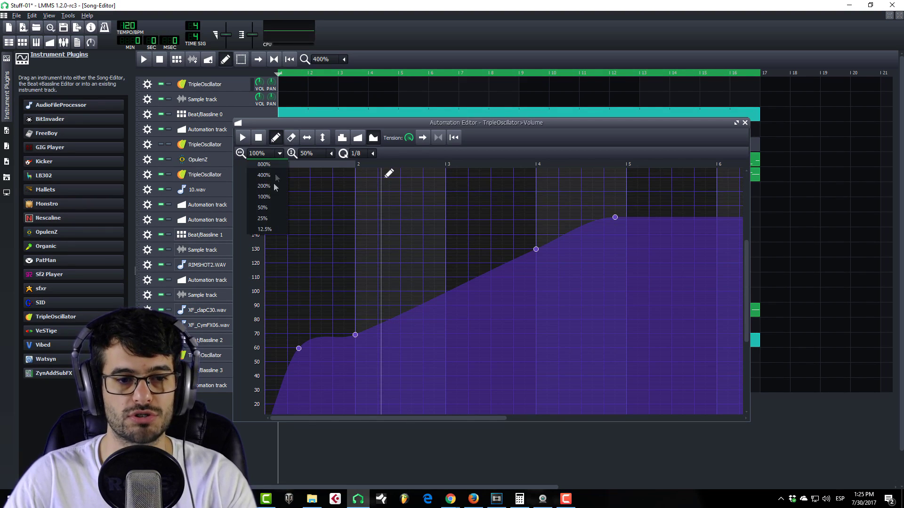
left_click(267, 200)
scroll(273, 154, "down", 1)
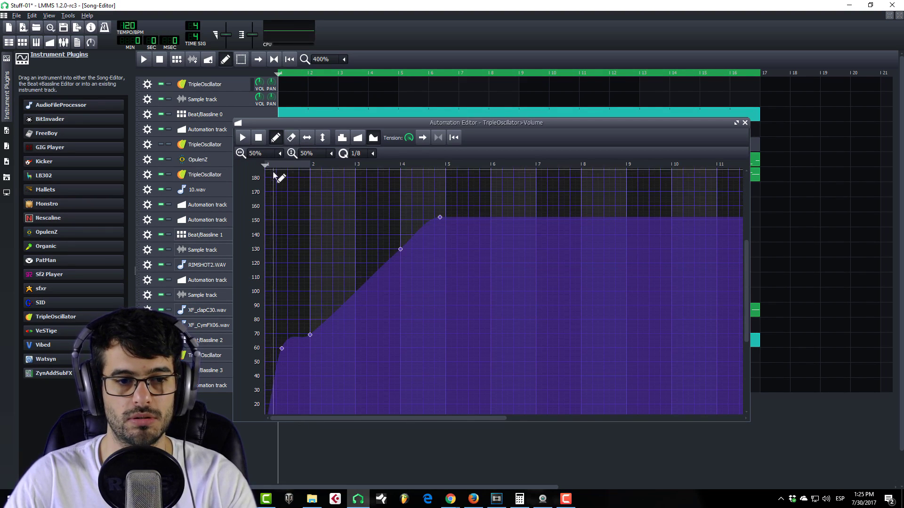
scroll(274, 155, "down", 2)
scroll(273, 154, "up", 3)
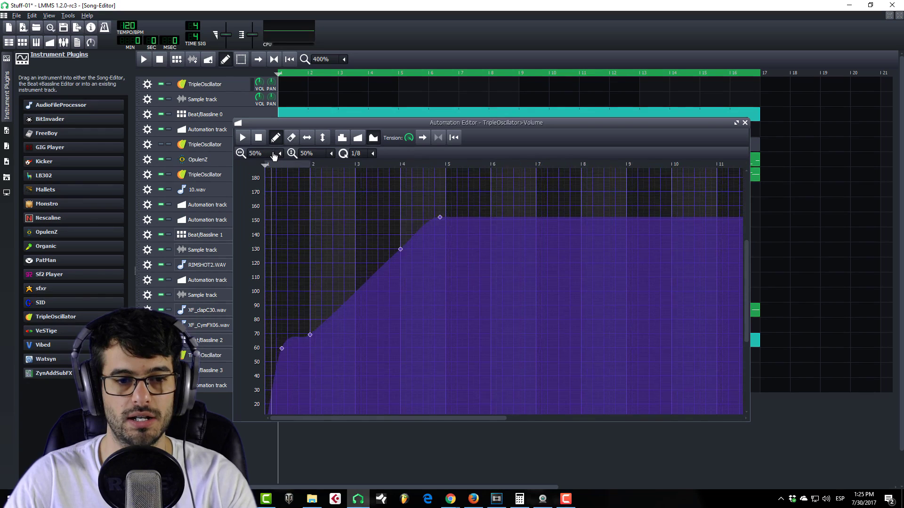
scroll(311, 154, "down", 1)
scroll(315, 155, "up", 6)
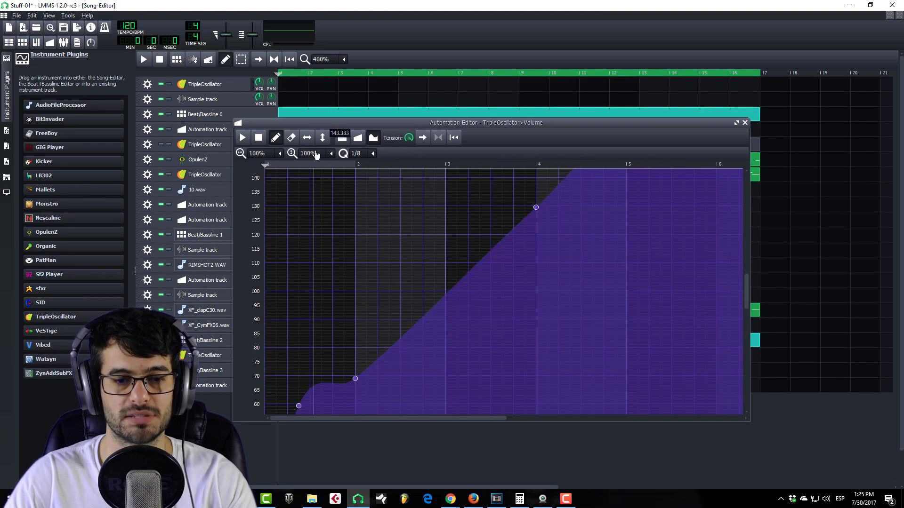
scroll(316, 154, "down", 4)
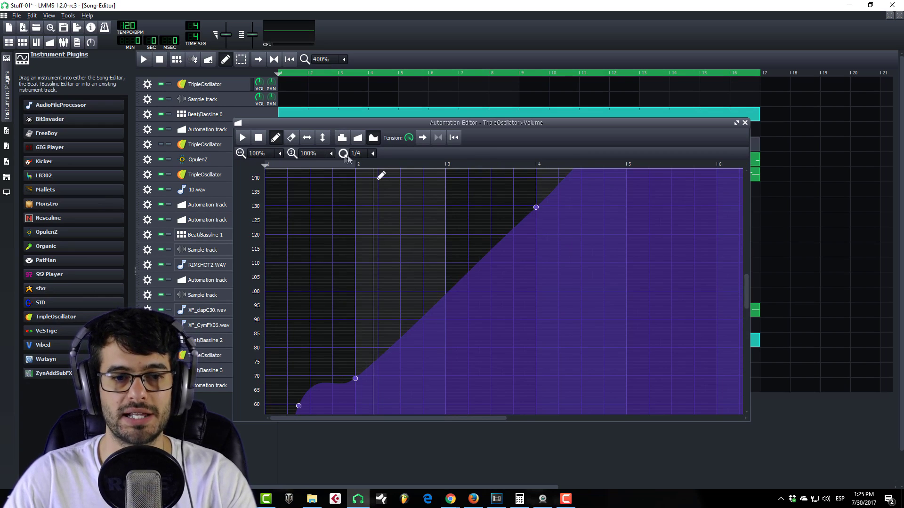
Move the bar 2 volume point to about 90 just after the bar, set quantization to 1/16, and close the automation editor.
left_click_drag(361, 381, 380, 320)
scroll(372, 157, "down", 9)
left_click(372, 153)
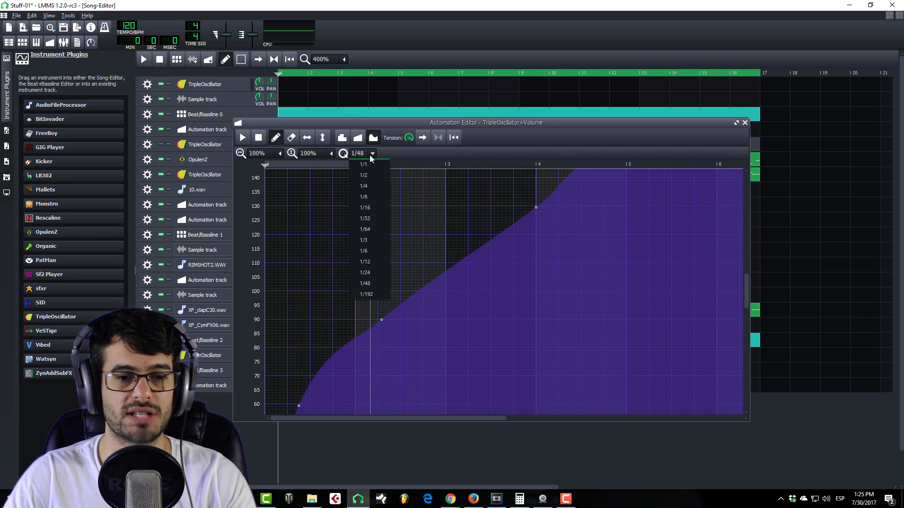
left_click(374, 210)
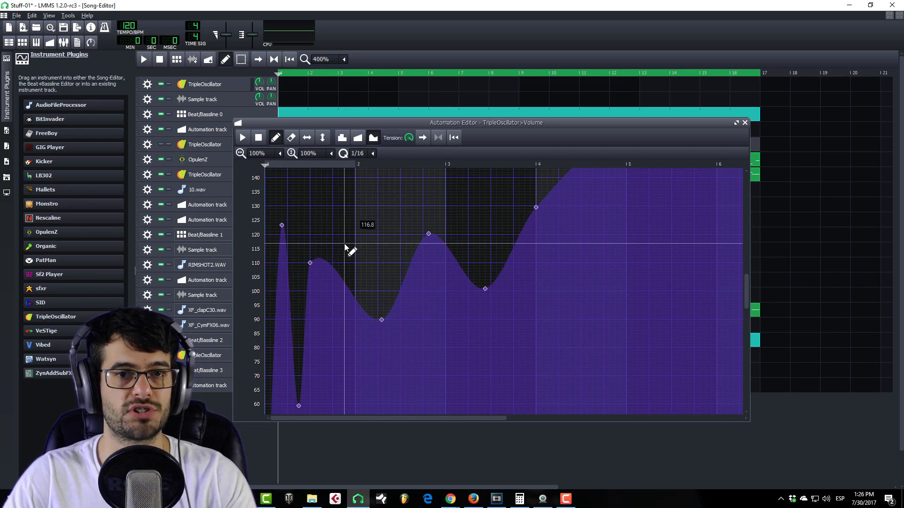
left_click(744, 123)
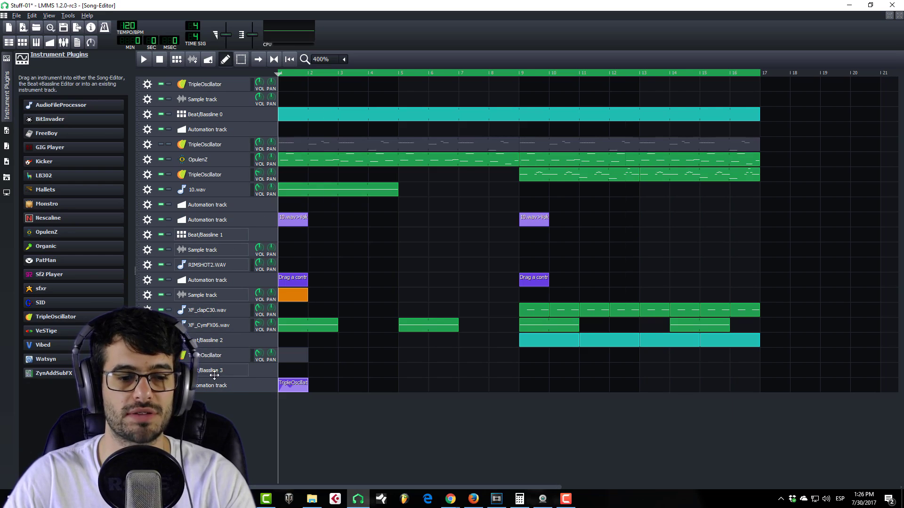
Open the FX-Mixer over the song tracks and open the song-global automation of the FX 17 fader for editing.
left_click(216, 370)
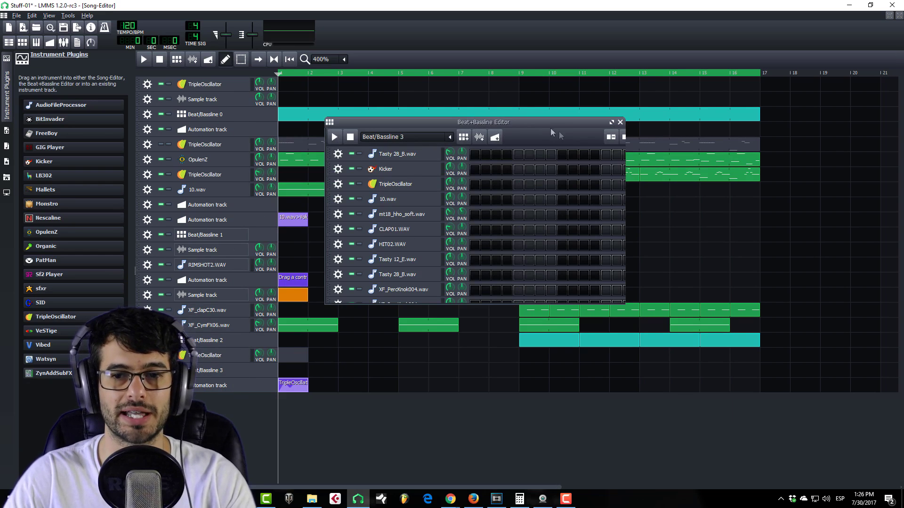
left_click(620, 122)
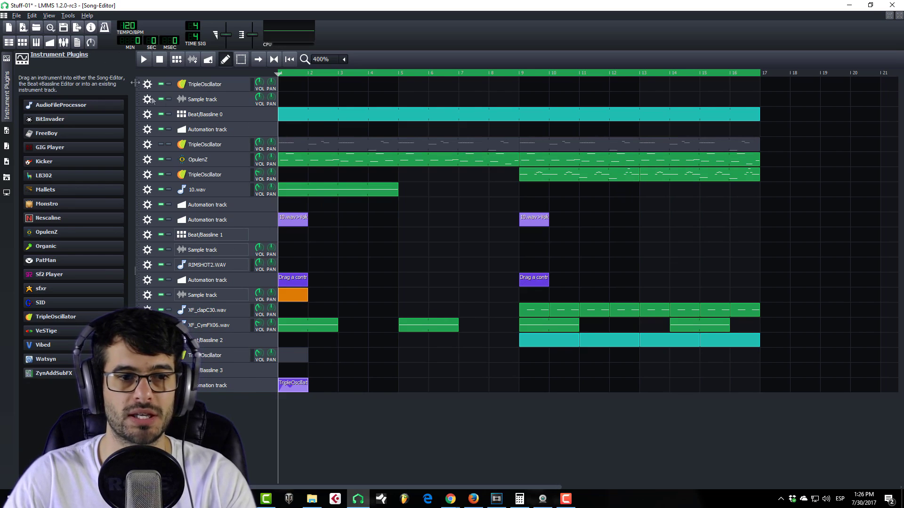
left_click(64, 43)
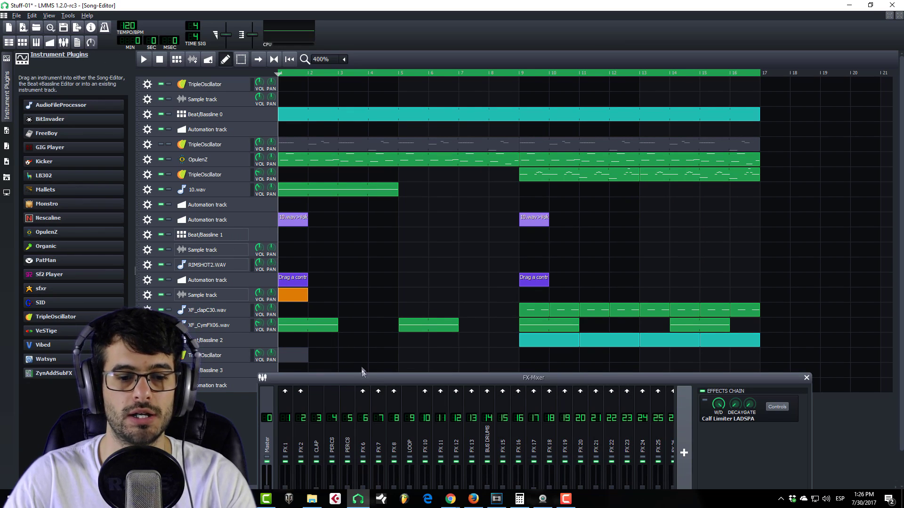
left_click_drag(364, 379, 359, 174)
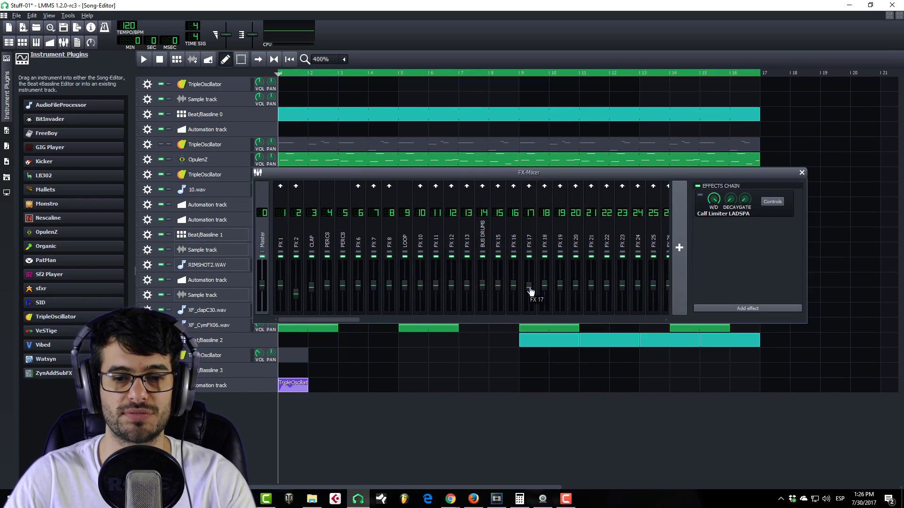
right_click(528, 289)
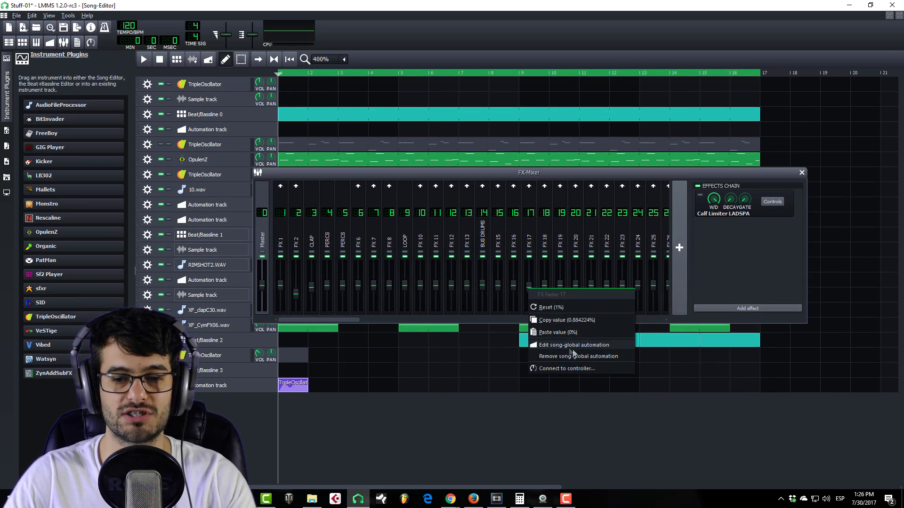
left_click(583, 348)
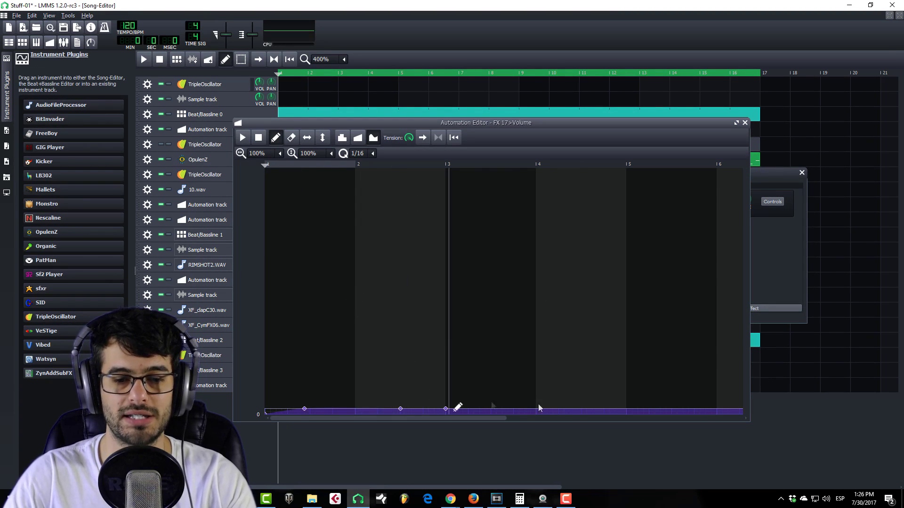
Draw FX 17 volume points at 2 up to bar 3 and set the automation editor's vertical zoom to 1600%.
left_click(400, 409)
scroll(310, 154, "down", 1)
scroll(313, 155, "up", 5)
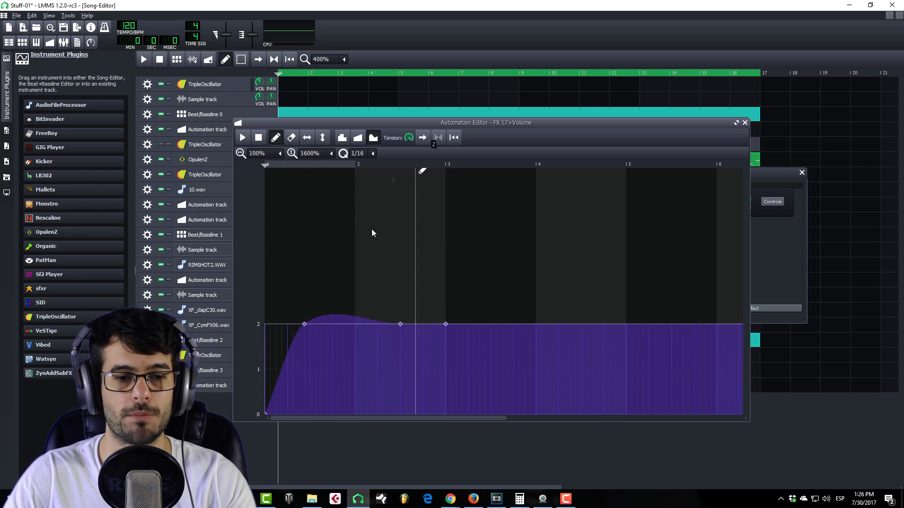
left_click_drag(379, 123, 472, 104)
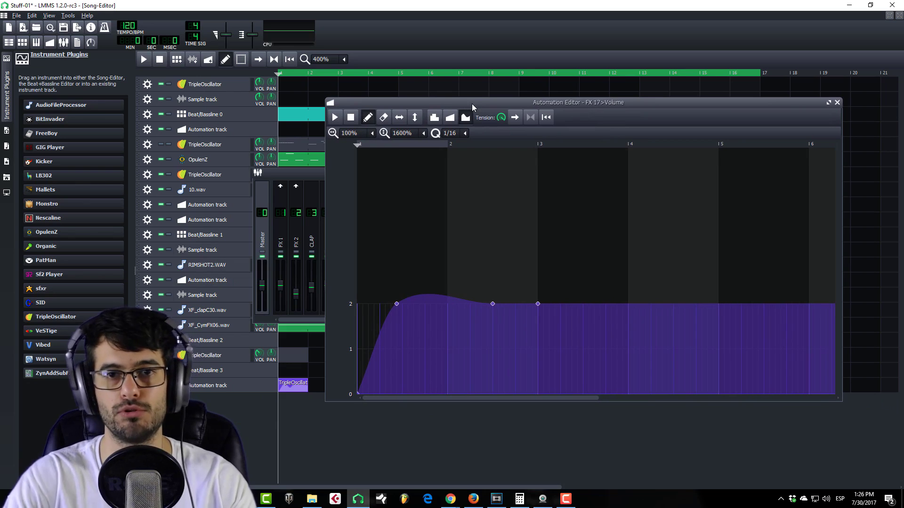